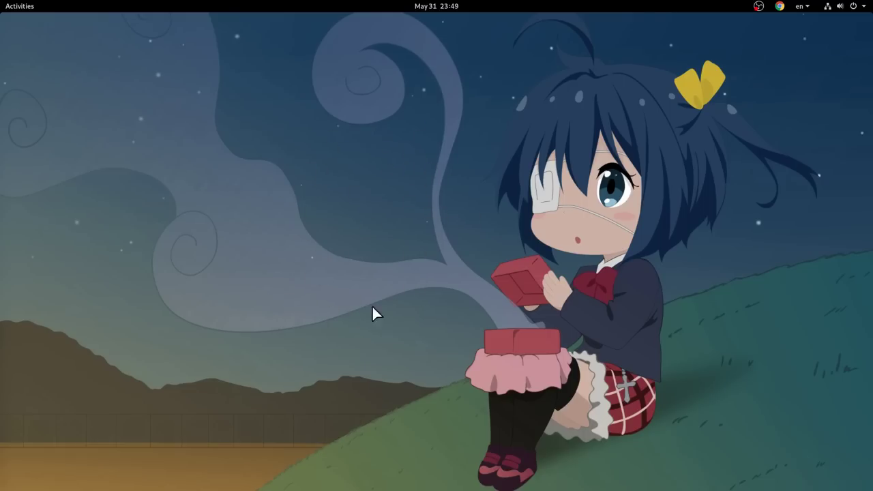
Check calendar events for May 7 and June 20, then close the calendar panel.
{"action": "left_click", "coordinate": [445, 5]}
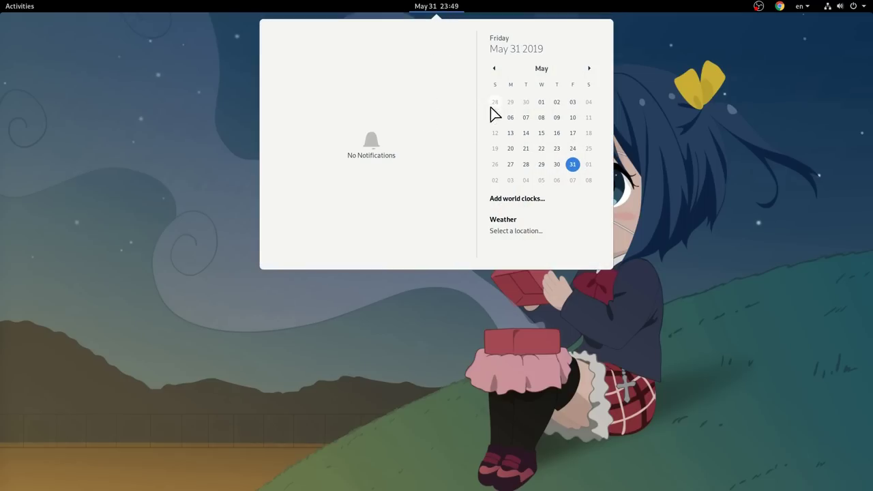
{"action": "left_click", "coordinate": [526, 117]}
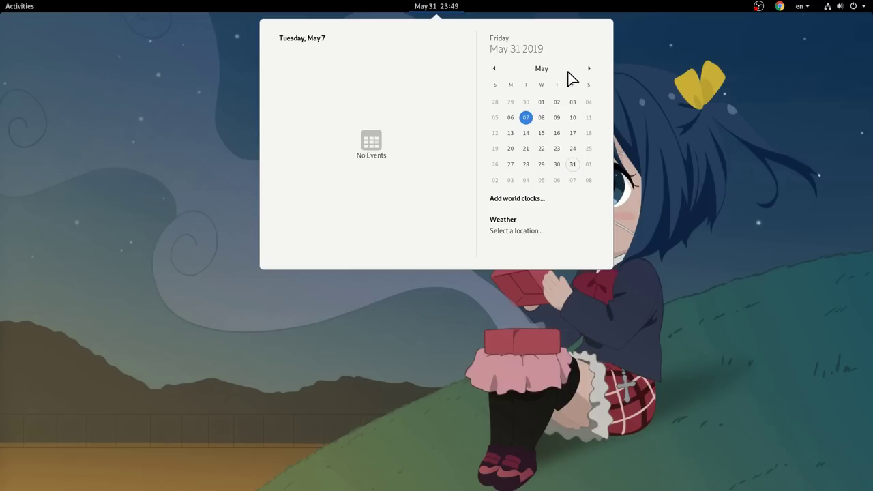
{"action": "left_click", "coordinate": [587, 68]}
{"action": "left_click", "coordinate": [557, 148]}
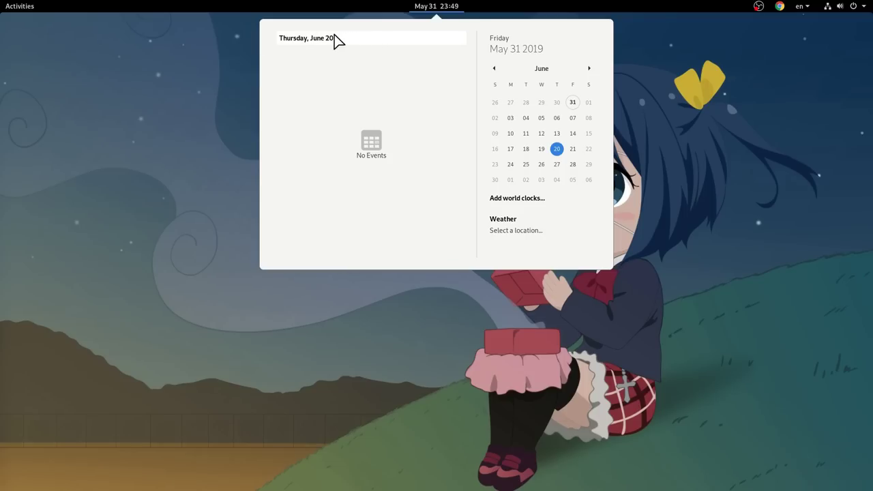
{"action": "left_click", "coordinate": [92, 57]}
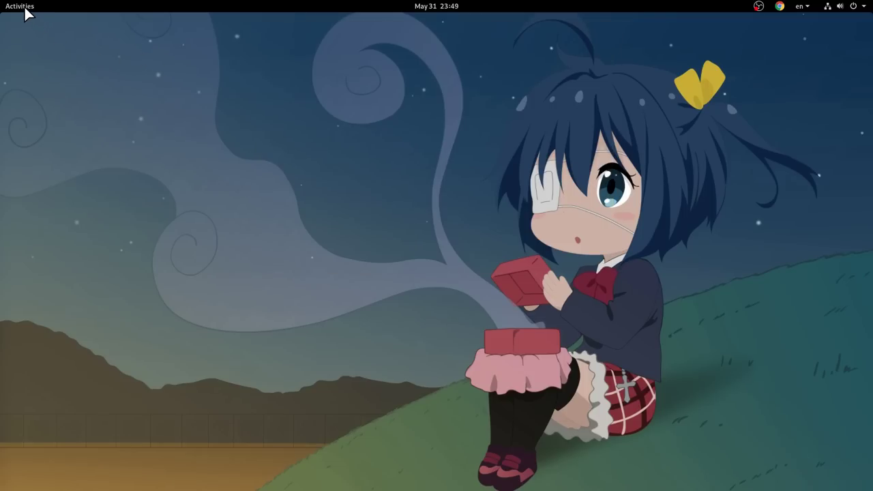
In the overview, show Tilix's dock menu, nudge the volume up, then dismiss the menu.
{"action": "left_click", "coordinate": [24, 7]}
{"action": "right_click", "coordinate": [20, 87]}
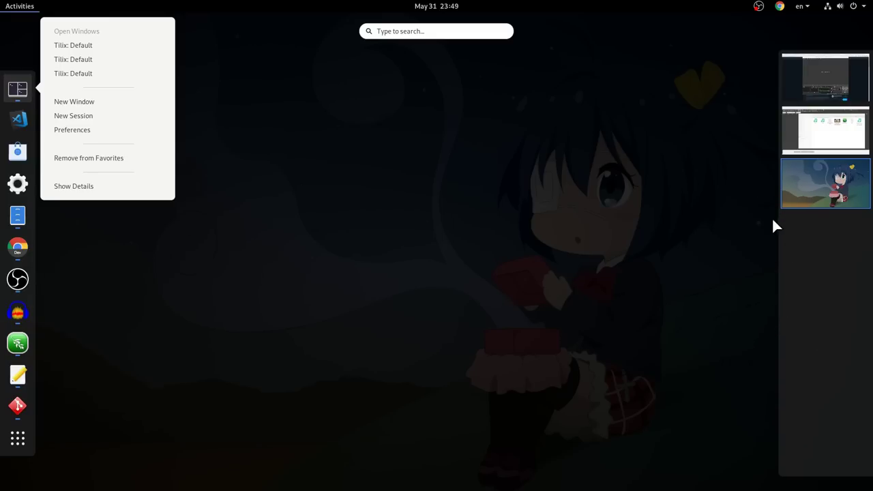
{"action": "key", "text": "XF86AudioRaiseVolume"}
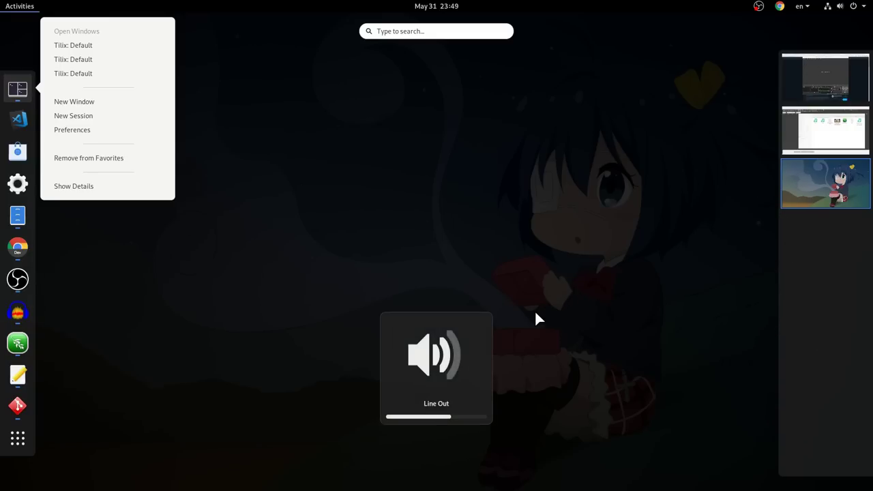
{"action": "key", "text": "XF86AudioRaiseVolume"}
{"action": "key", "text": "XF86AudioLowerVolume"}
{"action": "key", "text": "XF86AudioRaiseVolume"}
{"action": "key", "text": "XF86AudioLowerVolume"}
{"action": "key", "text": "XF86AudioRaiseVolume"}
{"action": "key", "text": "XF86AudioLowerVolume"}
{"action": "key", "text": "XF86AudioRaiseVolume"}
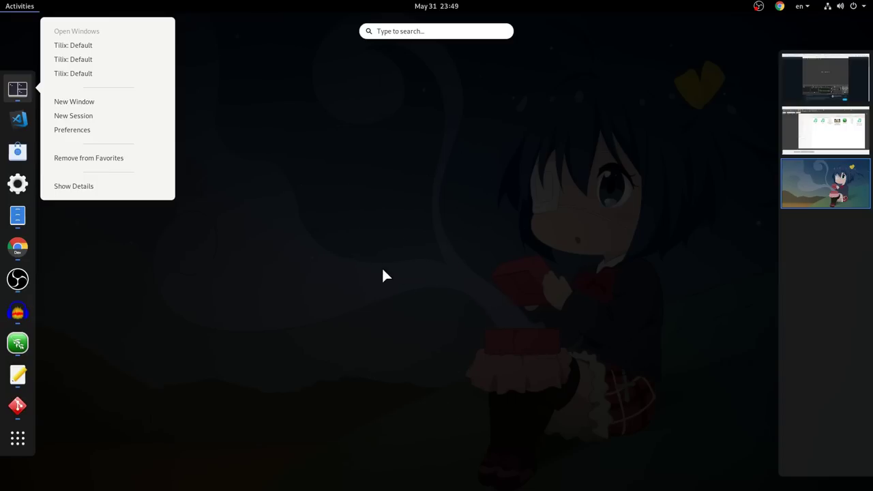
{"action": "left_click", "coordinate": [343, 275]}
Search for 's', dismiss the Alt+F2 run prompt, clear the search, then show all applications.
{"action": "left_click", "coordinate": [429, 31]}
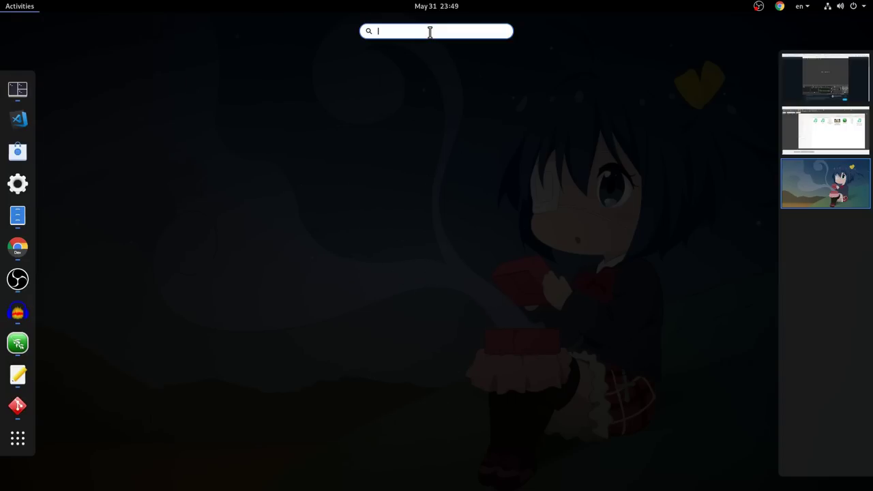
{"action": "type", "text": "s"}
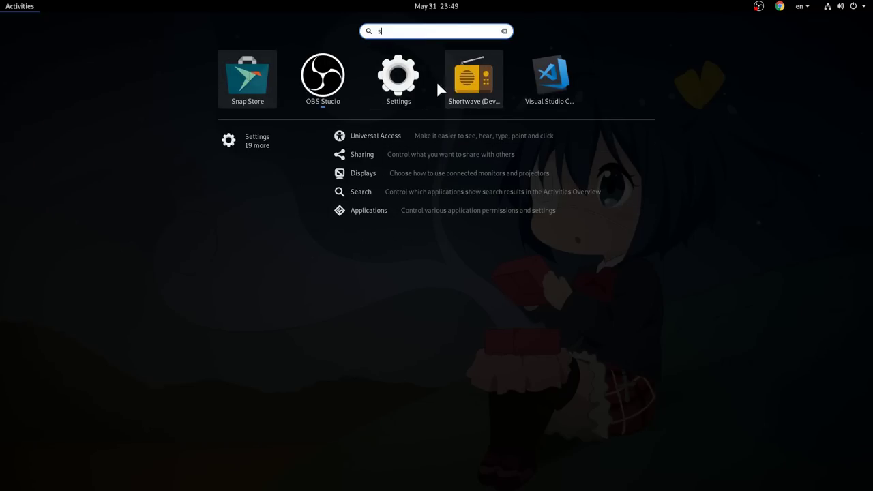
{"action": "key", "text": "alt+F2"}
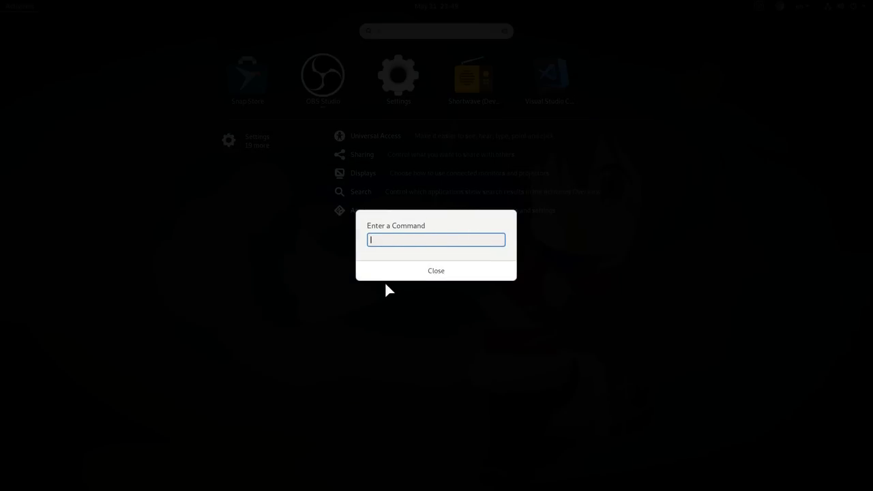
{"action": "left_click", "coordinate": [434, 271]}
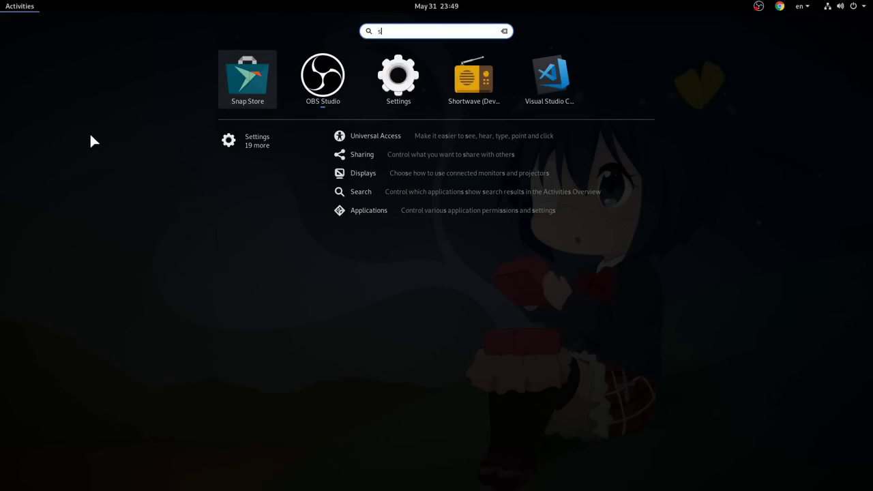
{"action": "key", "text": "BackSpace"}
{"action": "left_click", "coordinate": [20, 439]}
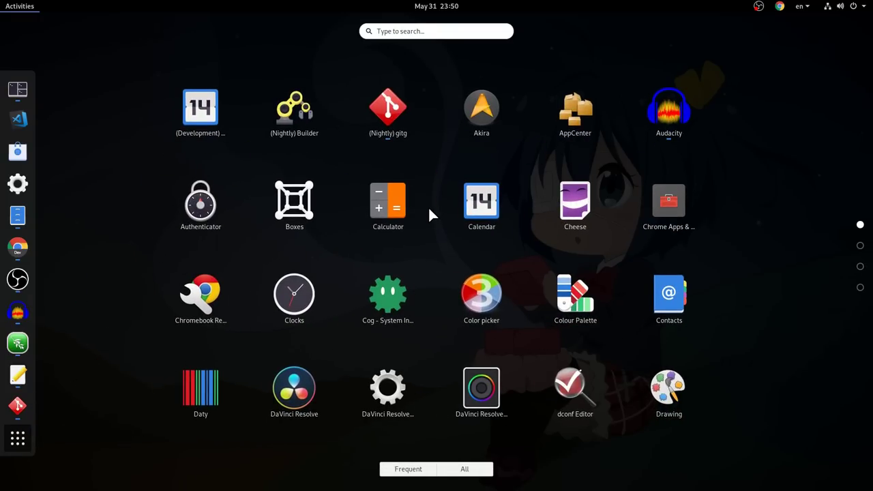
{"action": "scroll", "coordinate": [429, 214], "scroll_direction": "down", "scroll_amount": 2}
{"action": "scroll", "coordinate": [430, 214], "scroll_direction": "down", "scroll_amount": 1}
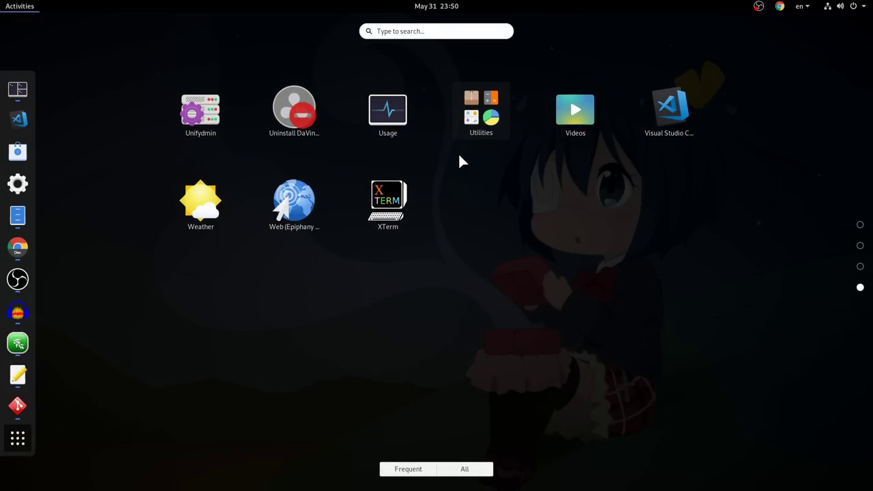
Open the Utilities folder and preview the Disk Usage Analyzer and Calculator action menus.
{"action": "left_click", "coordinate": [477, 113]}
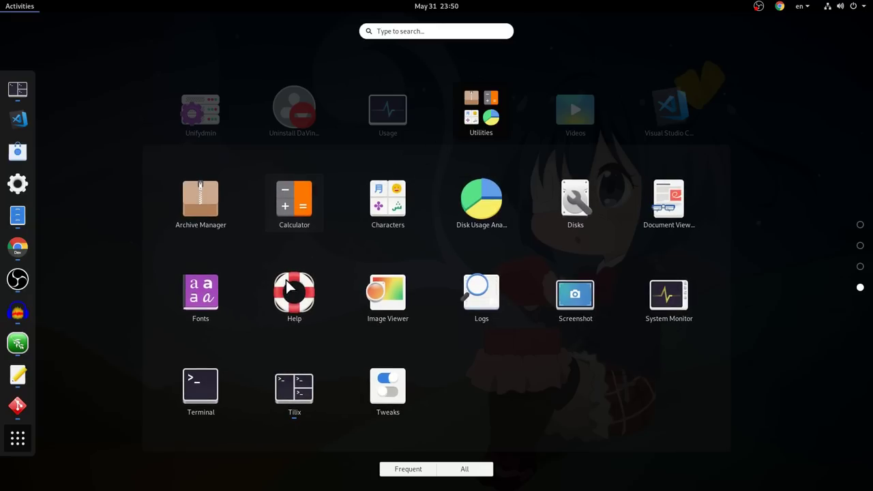
{"action": "right_click", "coordinate": [488, 205]}
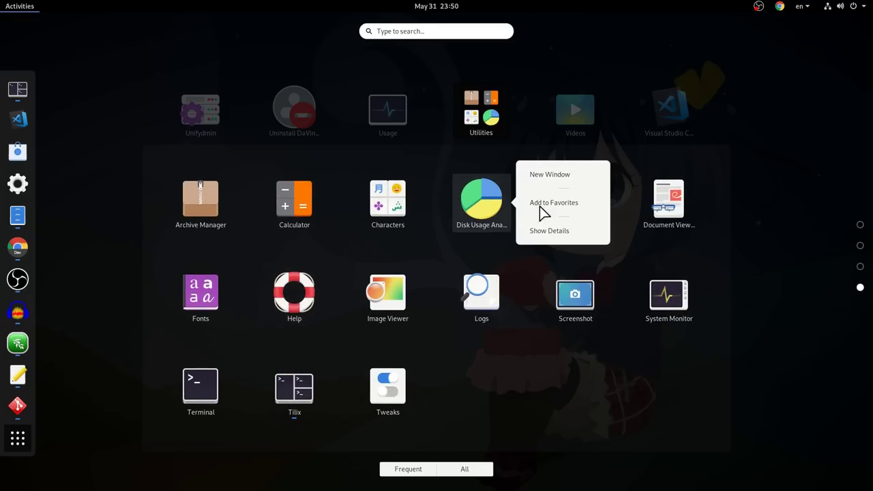
{"action": "left_click", "coordinate": [524, 337]}
{"action": "right_click", "coordinate": [300, 212]}
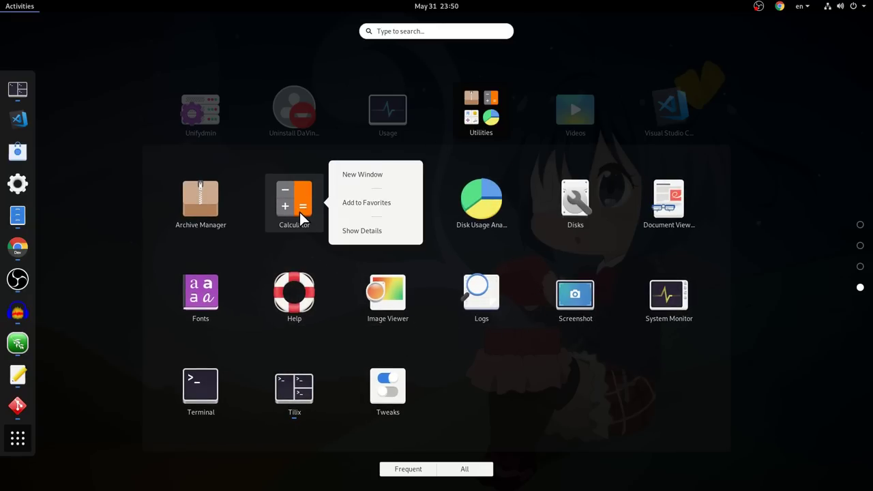
{"action": "left_click", "coordinate": [432, 58]}
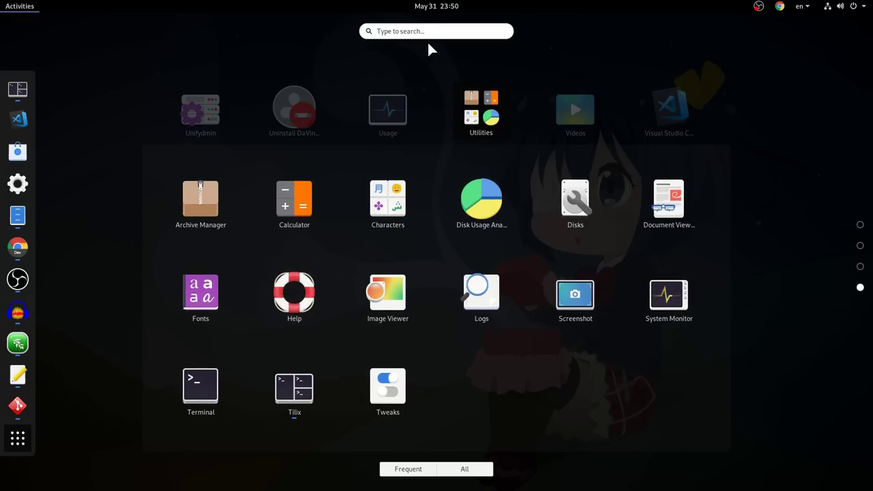
Toggle the app grid between Frequent and All, then escape to the desktop.
{"action": "left_click", "coordinate": [421, 32]}
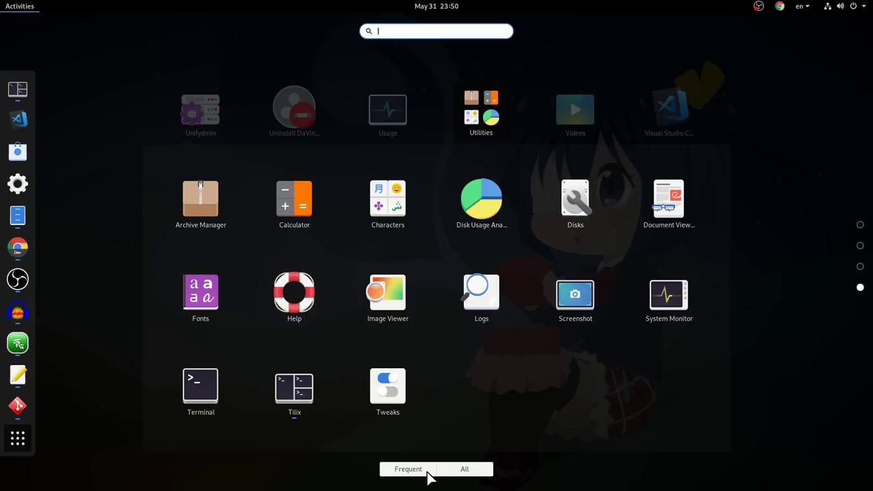
{"action": "left_click", "coordinate": [404, 471]}
{"action": "left_click", "coordinate": [463, 471]}
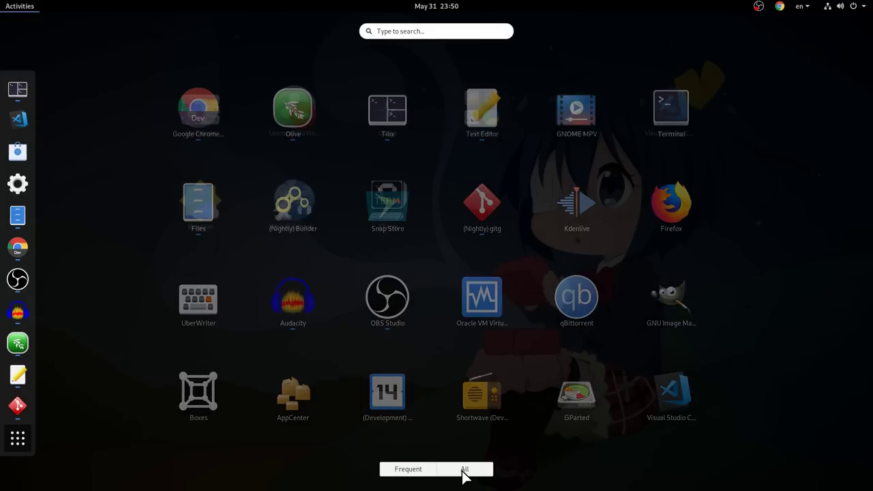
{"action": "key", "text": "Escape"}
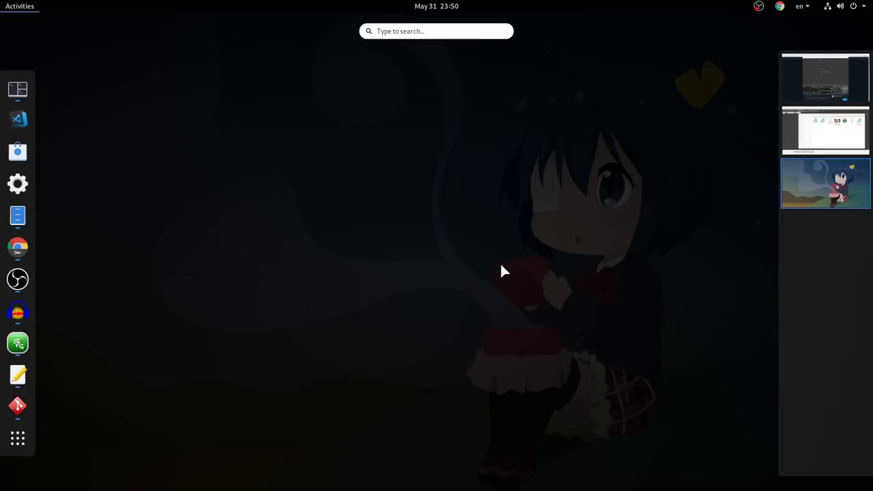
{"action": "key", "text": "Escape"}
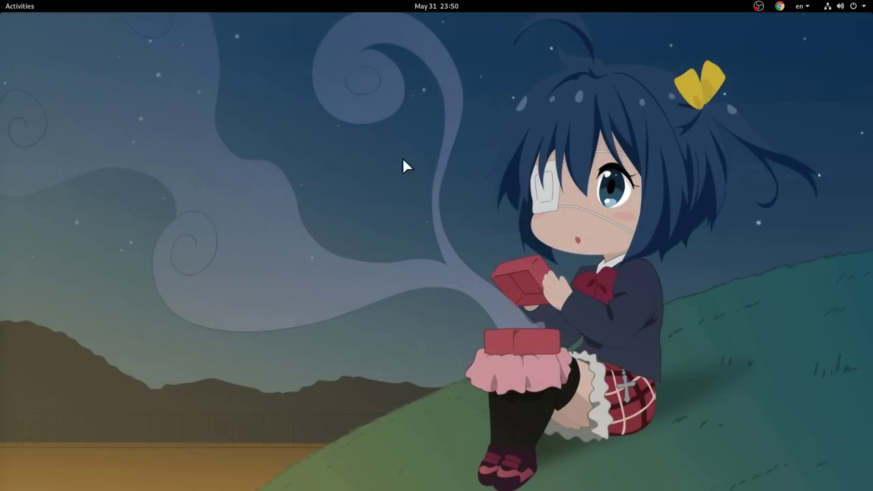